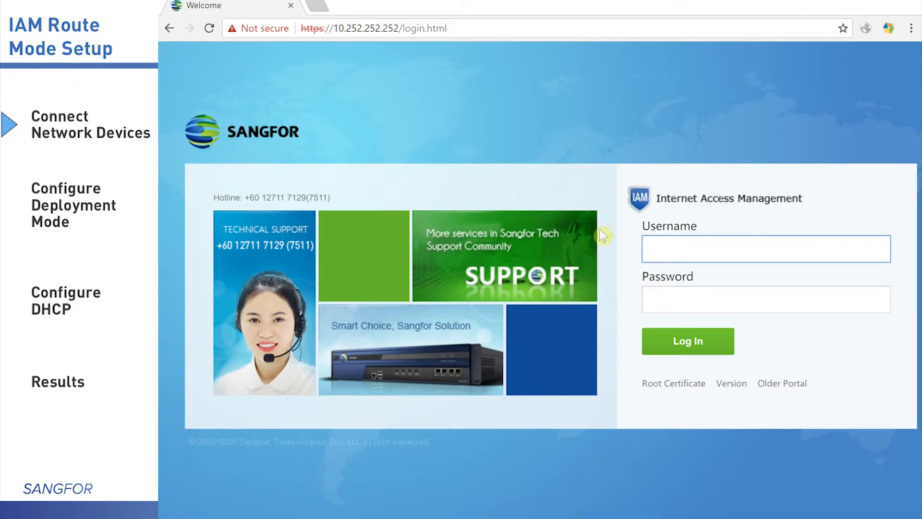
# Log in to the IAM web console as admin with the administrator password
pyautogui.click(675, 254)
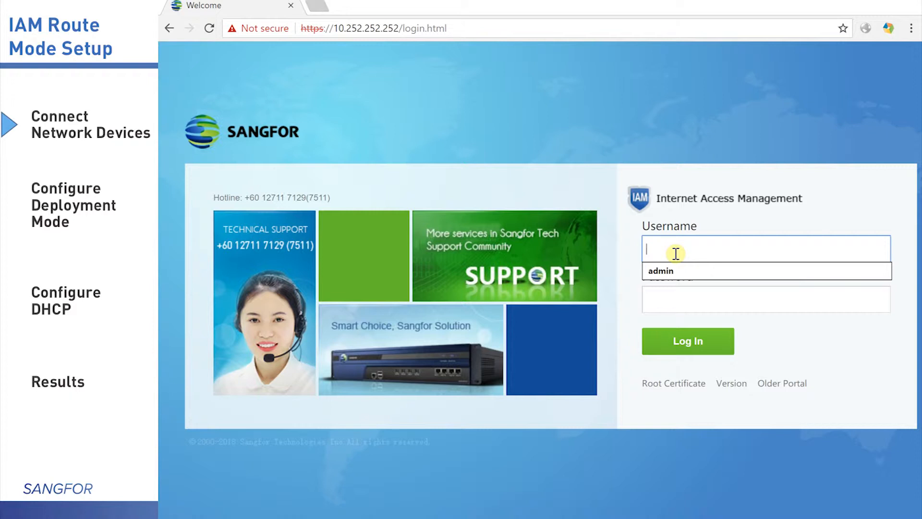
pyautogui.write('admin')
pyautogui.press('Tab')
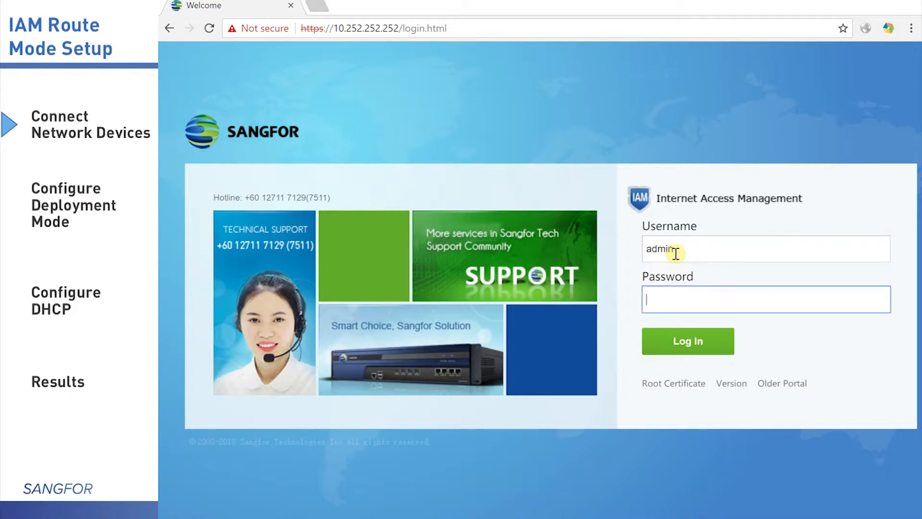
pyautogui.write('admin123')
pyautogui.press('BackSpace')
pyautogui.write('3456')
pyautogui.press('Return')
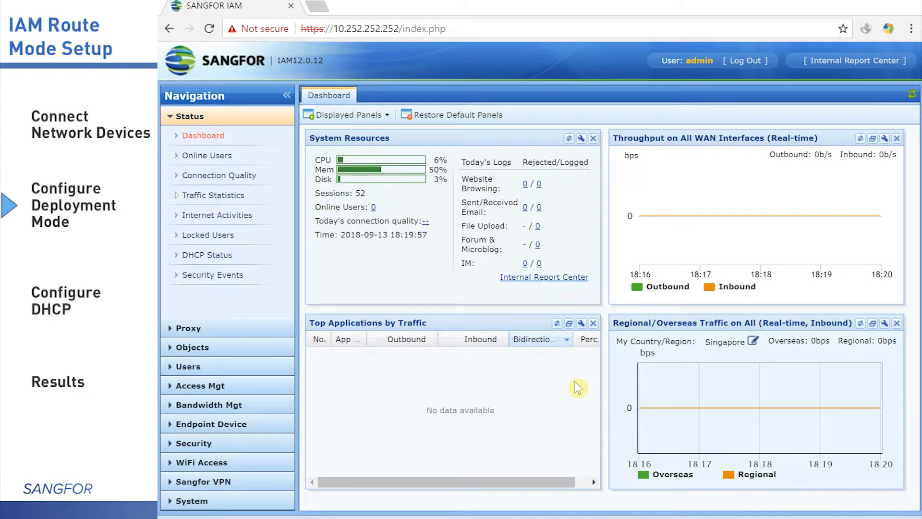
# Open System > Network > Deployment settings and choose Route Mode for the deployment
pyautogui.click(222, 499)
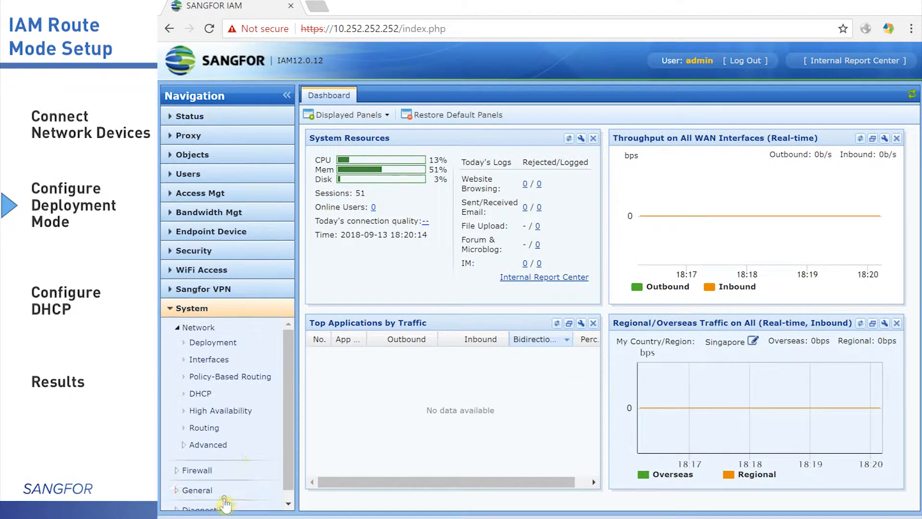
pyautogui.click(218, 342)
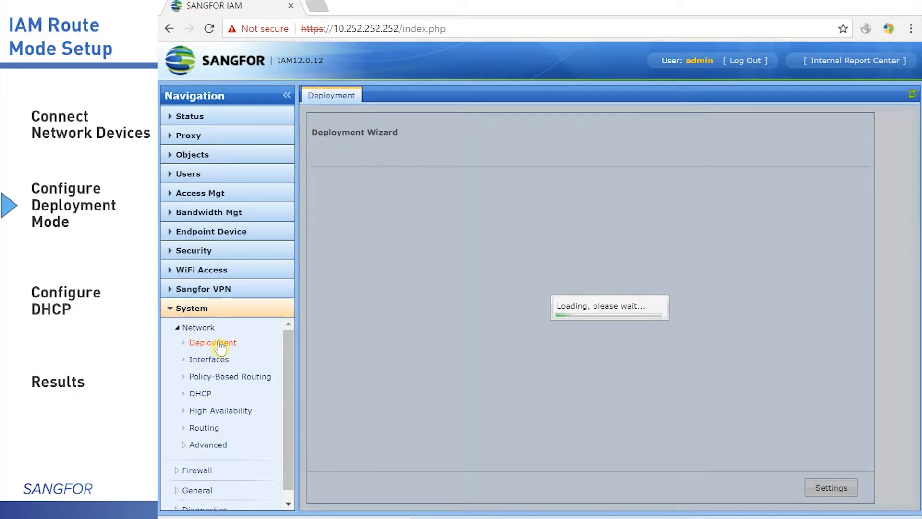
pyautogui.click(833, 489)
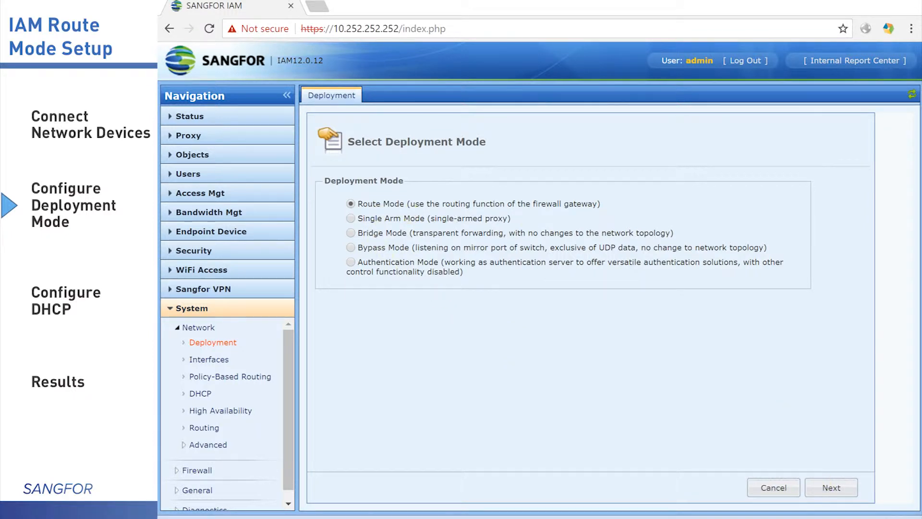
pyautogui.click(829, 495)
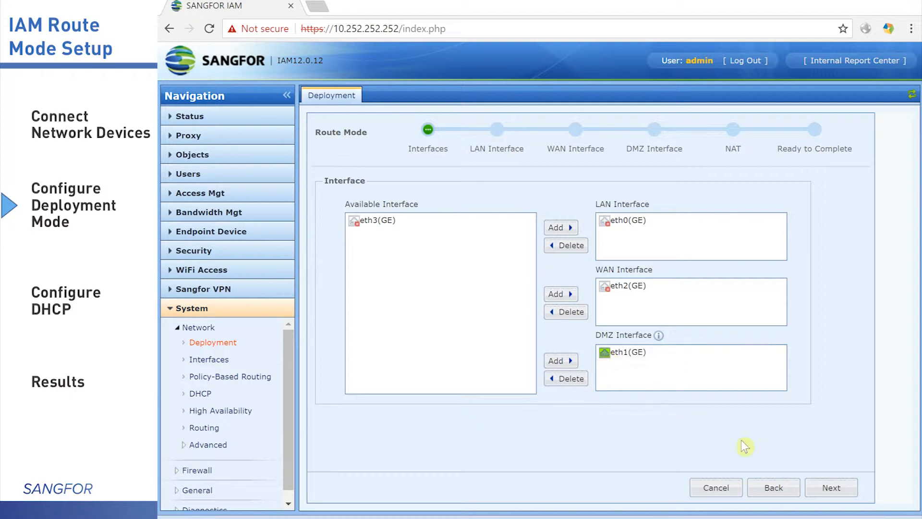
# Change LAN interface eth0's address from 10.251.251.251 to 192.168.100.254
pyautogui.click(831, 487)
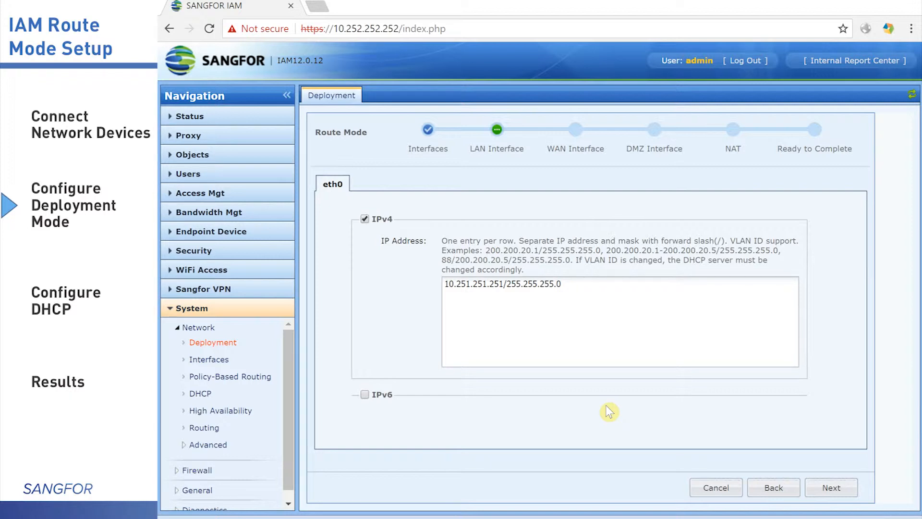
pyautogui.moveTo(504, 284); pyautogui.dragTo(364, 274)
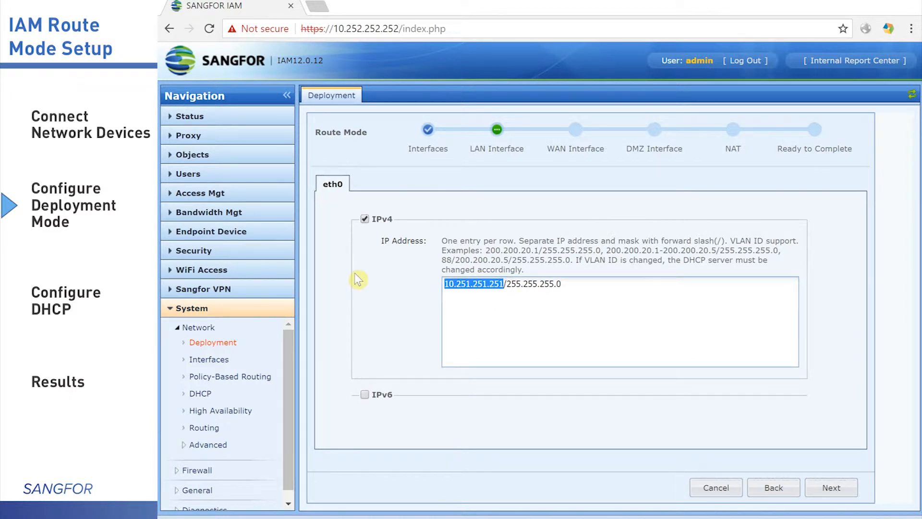
pyautogui.write('19')
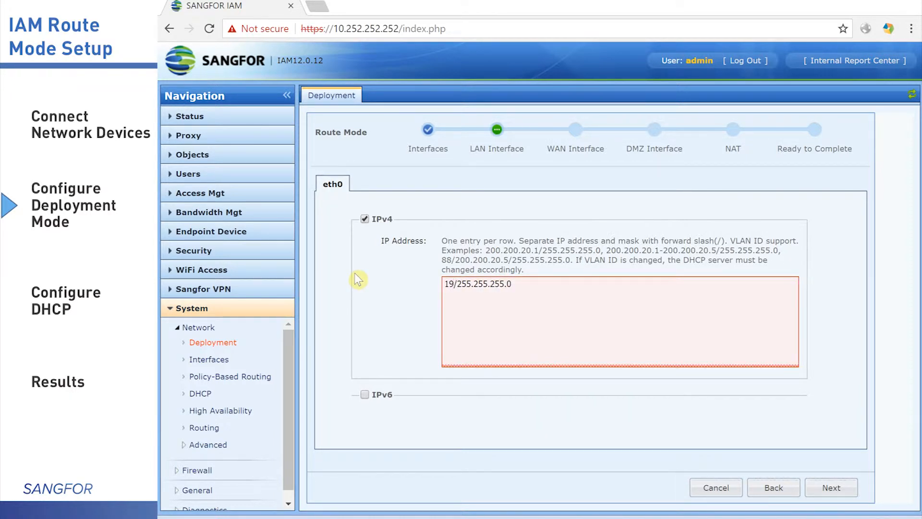
pyautogui.write('2.168.100.2')
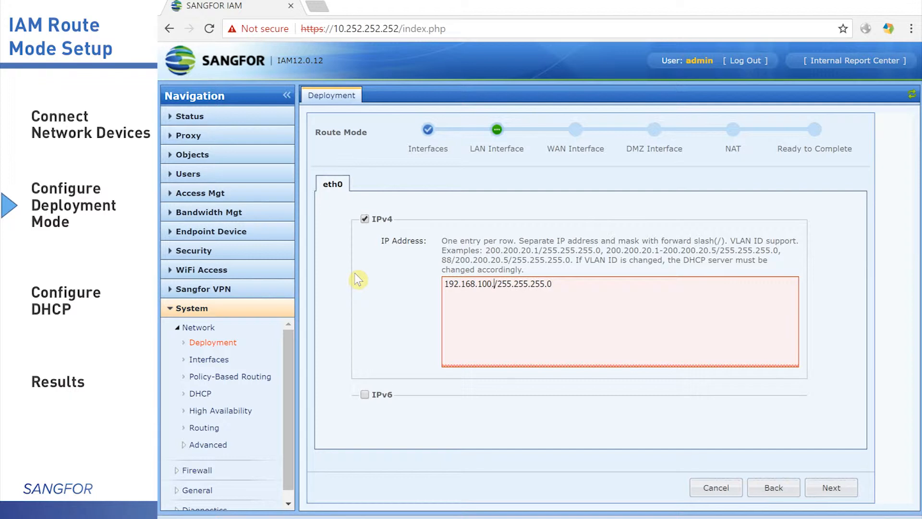
pyautogui.write('54')
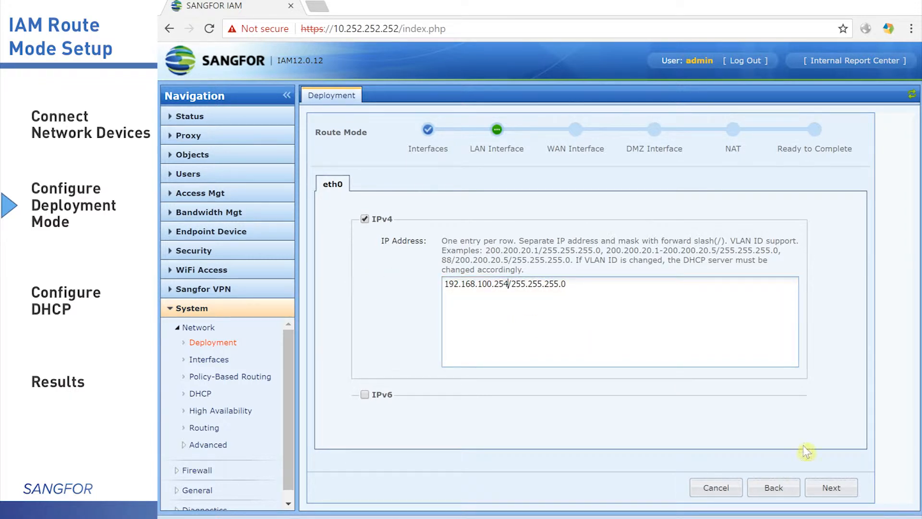
# Give WAN eth2 the Specified address 200.200.200.1 with default gateway 200.200.200.254
pyautogui.click(841, 492)
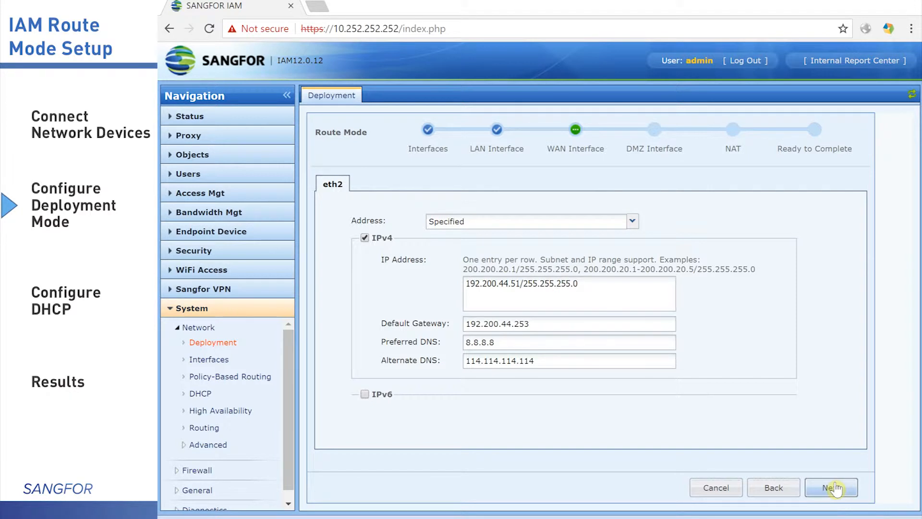
pyautogui.click(632, 221)
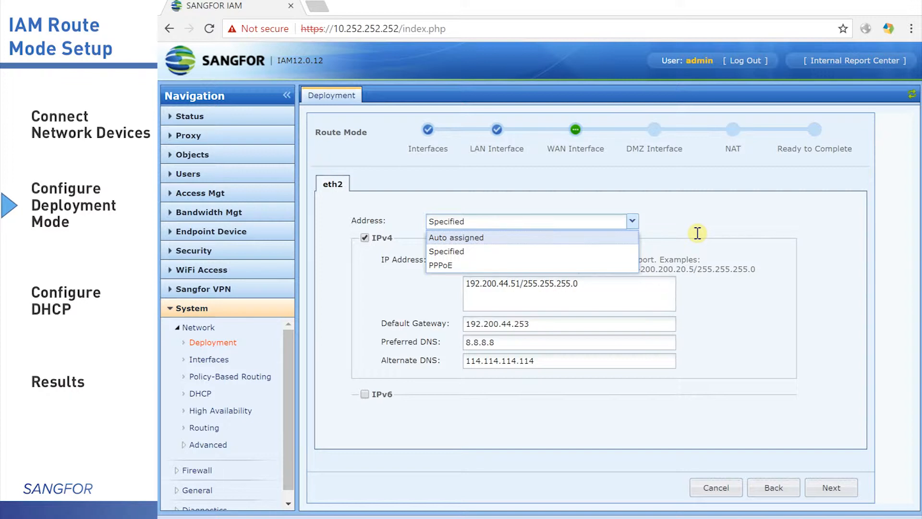
pyautogui.click(552, 294)
pyautogui.moveTo(522, 283); pyautogui.dragTo(422, 289)
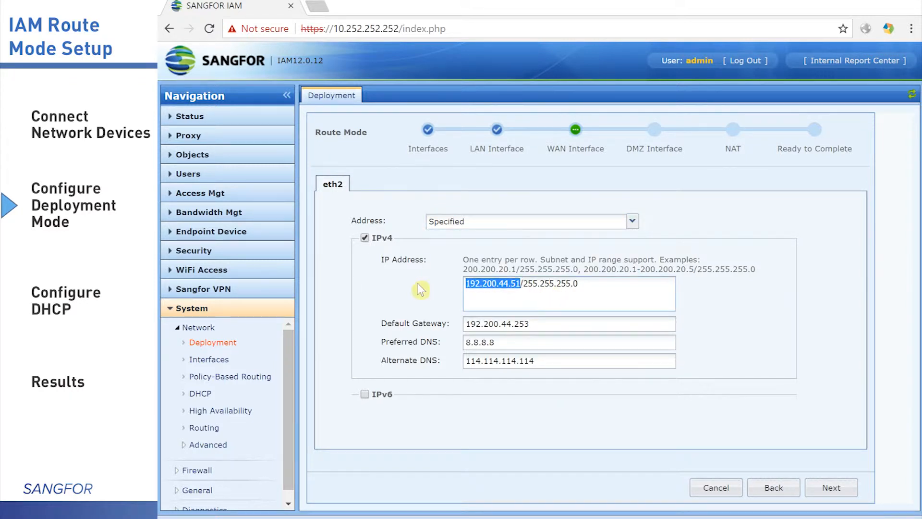
pyautogui.write('200.200')
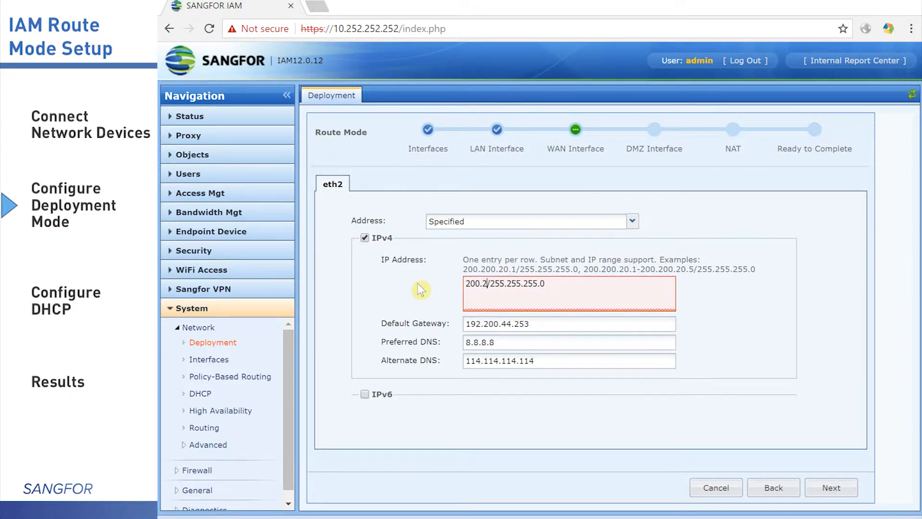
pyautogui.write('.200.')
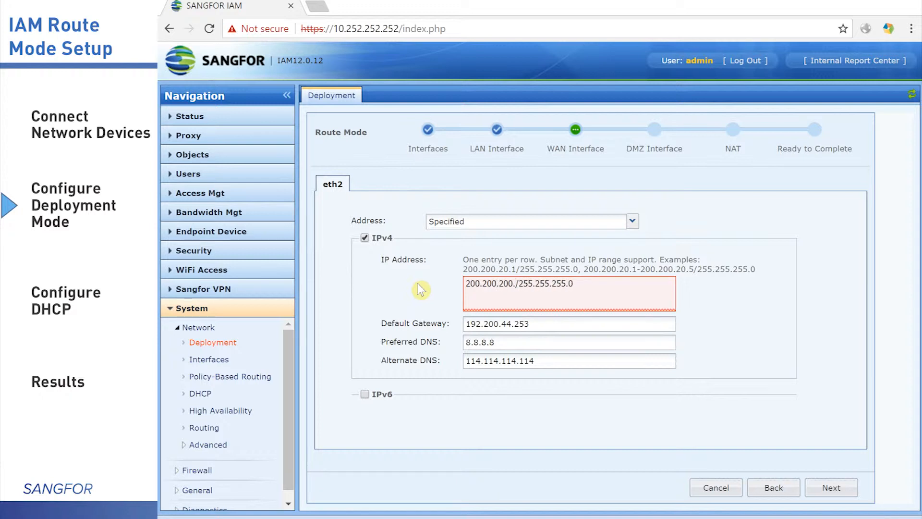
pyautogui.write('1')
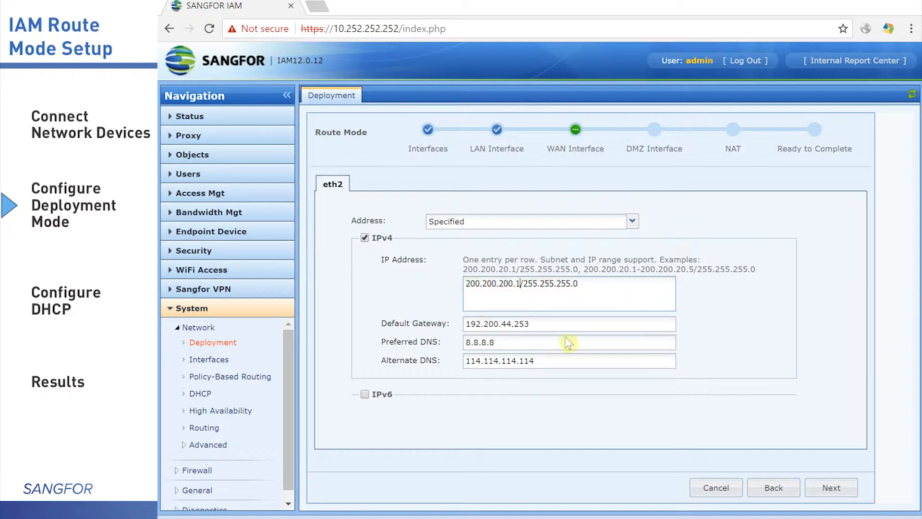
pyautogui.moveTo(565, 325); pyautogui.dragTo(347, 320)
pyautogui.write('200.')
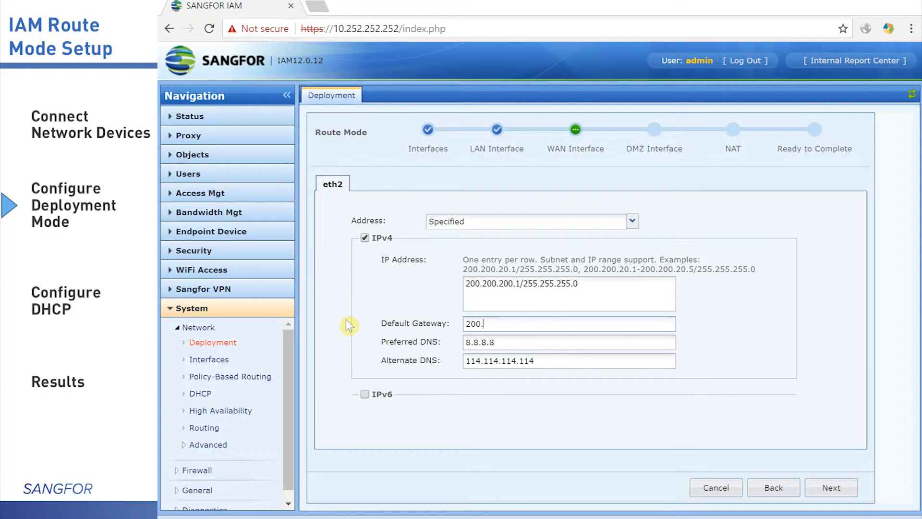
pyautogui.write('200.200.2')
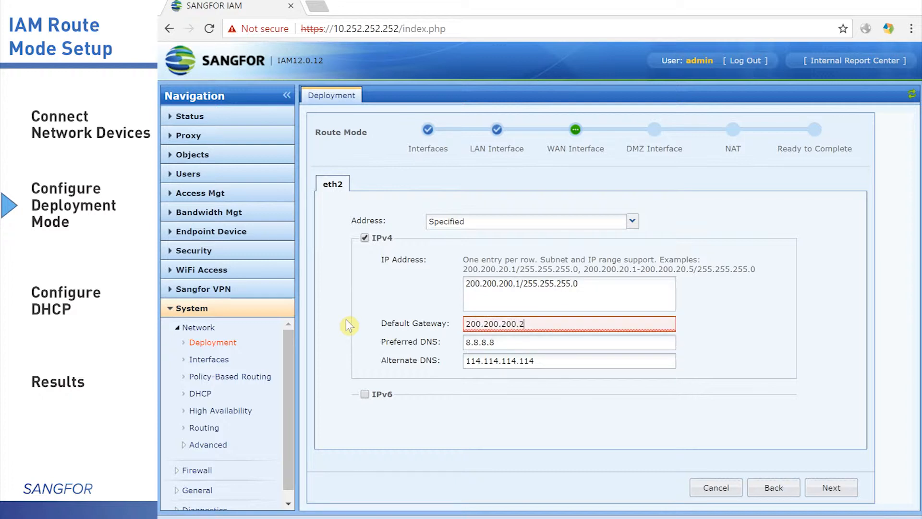
pyautogui.write('54')
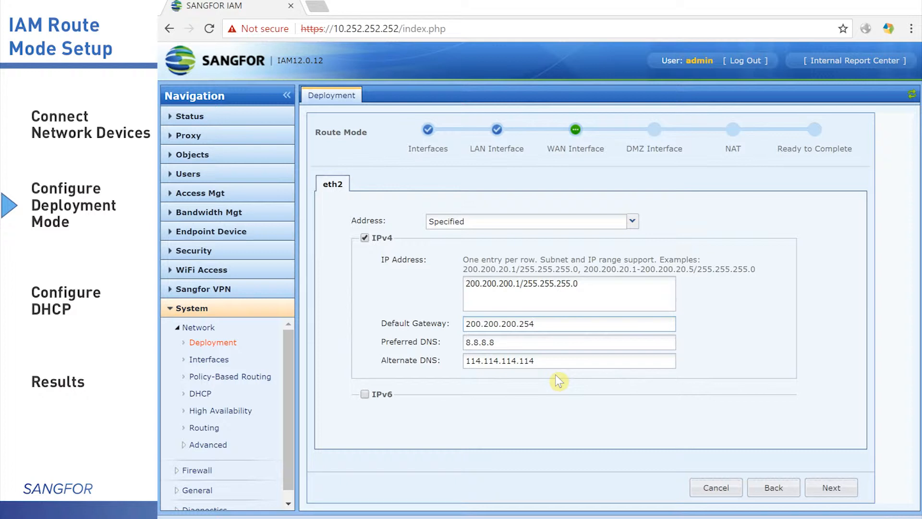
# Advance to the DMZ step, leaving eth1 at 10.252.252.252/255.255.255.0
pyautogui.click(833, 492)
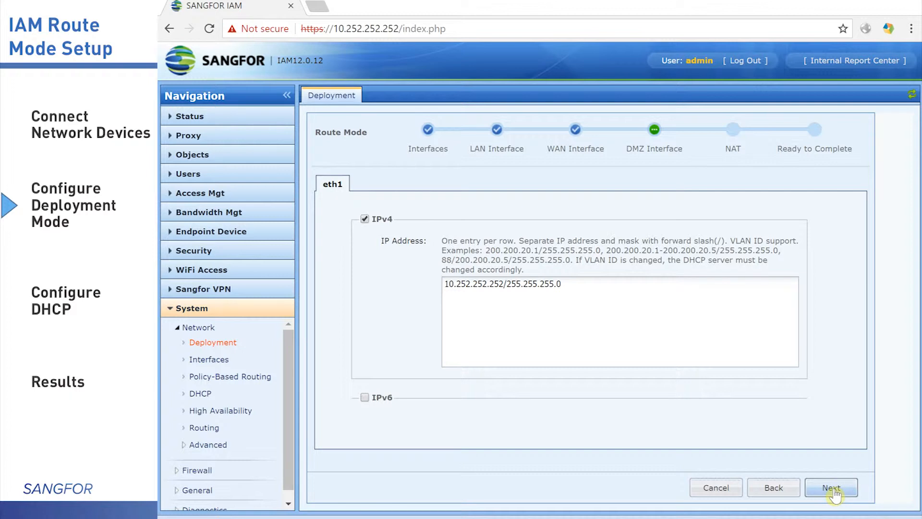
# Enter 192.168.100.0/255.255.255.0 as the Source NAT source address and reach the summary
pyautogui.click(833, 490)
pyautogui.click(833, 491)
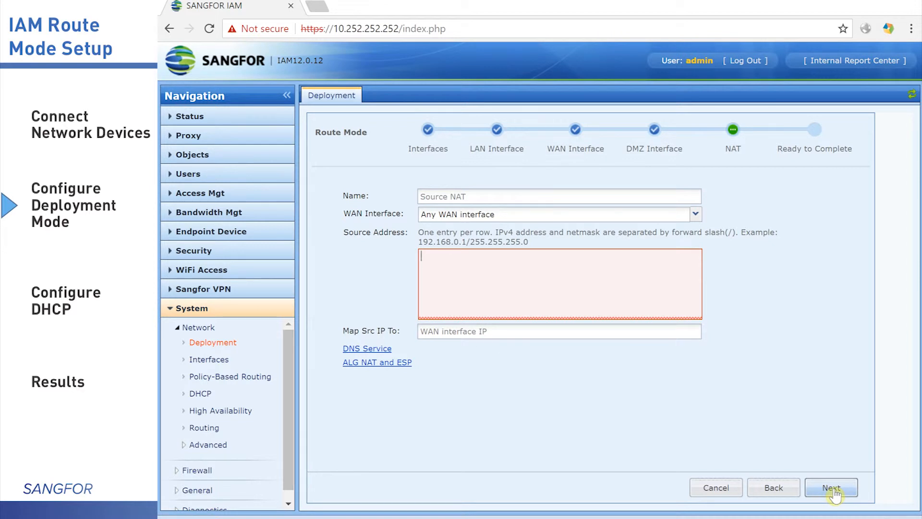
pyautogui.write('192.168.100.0/255.255.255.0')
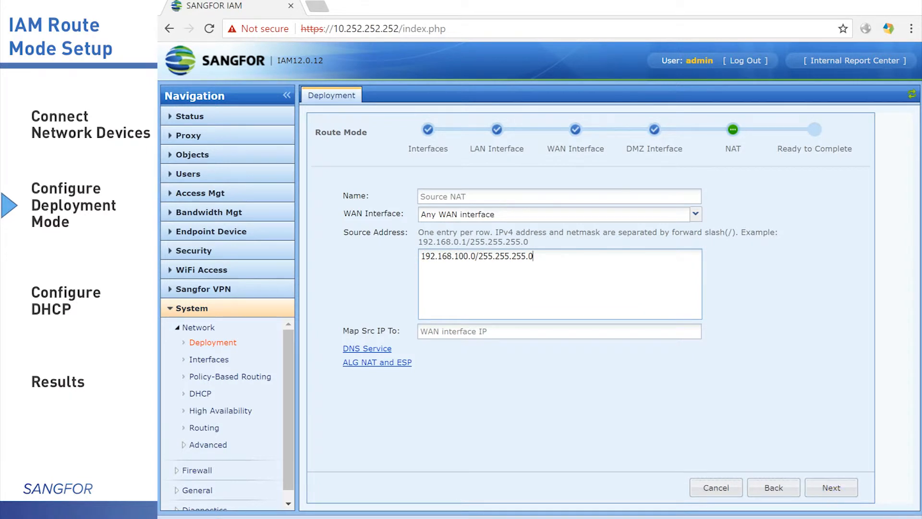
pyautogui.click(830, 491)
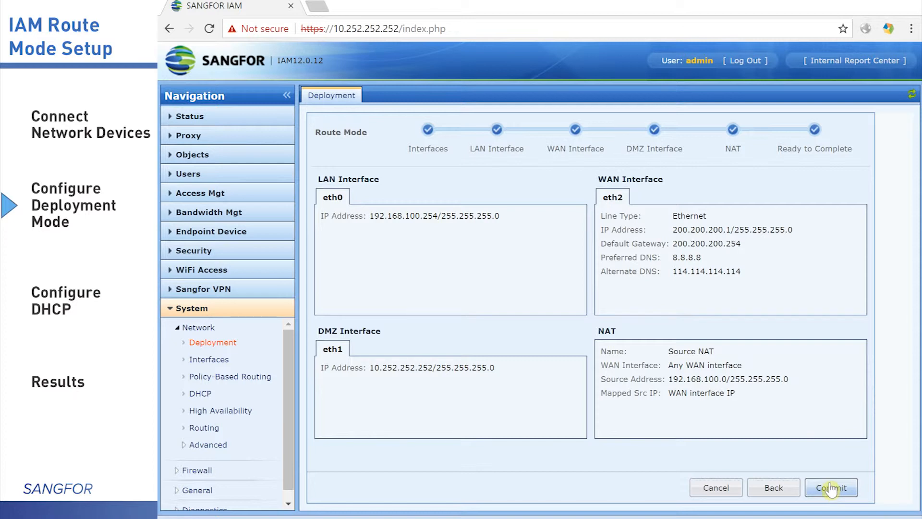
# Commit the Route Mode deployment and confirm the device restart
pyautogui.click(831, 488)
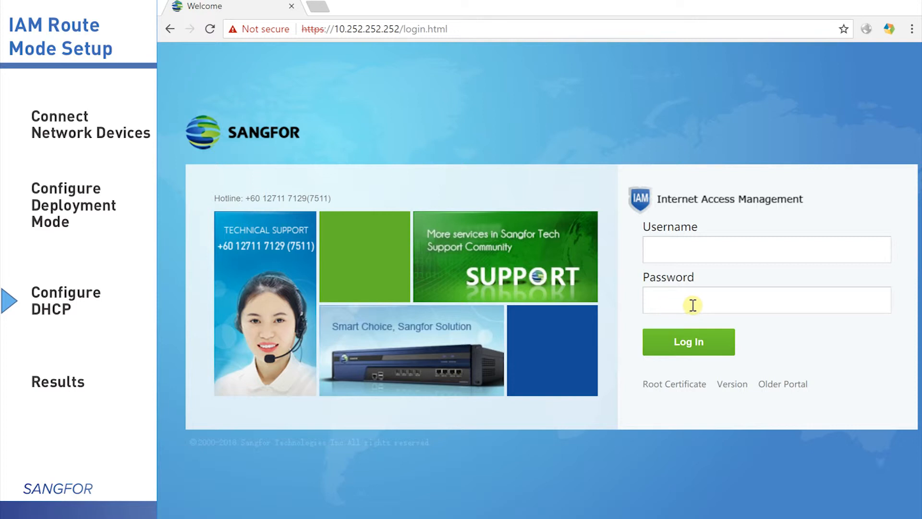
# Log back in as admin with the administrator password after the restart
pyautogui.click(700, 248)
pyautogui.write('admin')
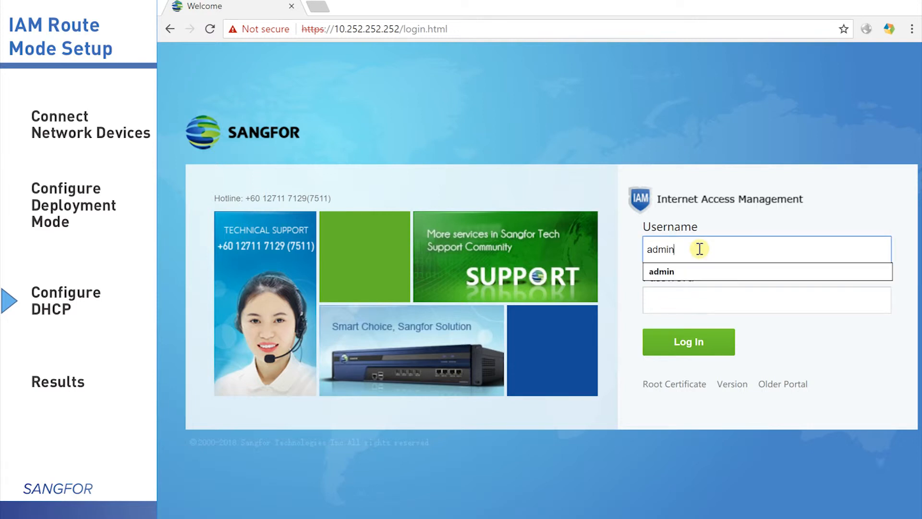
pyautogui.press('Tab')
pyautogui.write('•••••••••••')
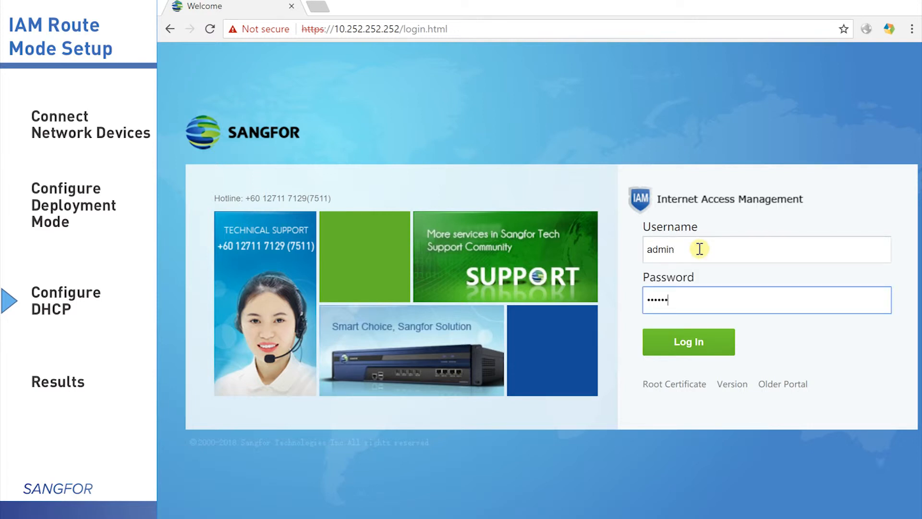
pyautogui.press('Return')
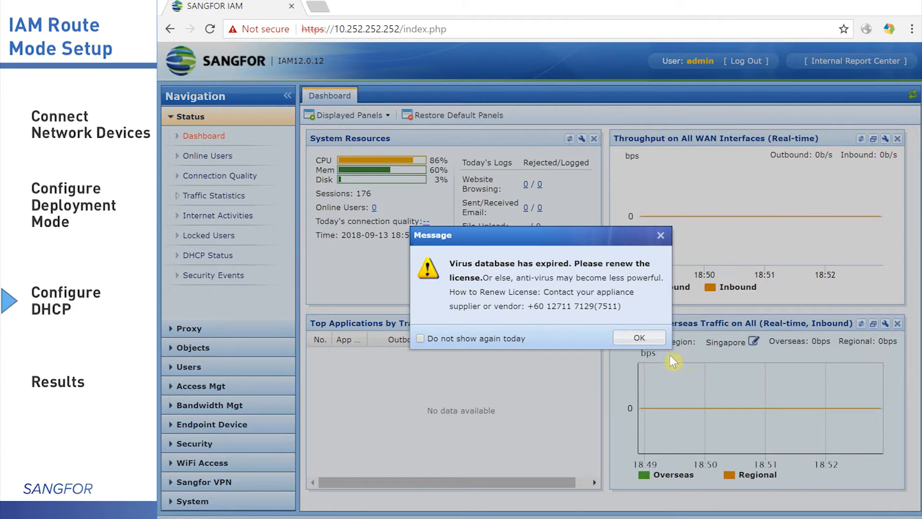
# Dismiss the virus database warning, open System > Network > DHCP and select LAN1's gateway
pyautogui.click(640, 337)
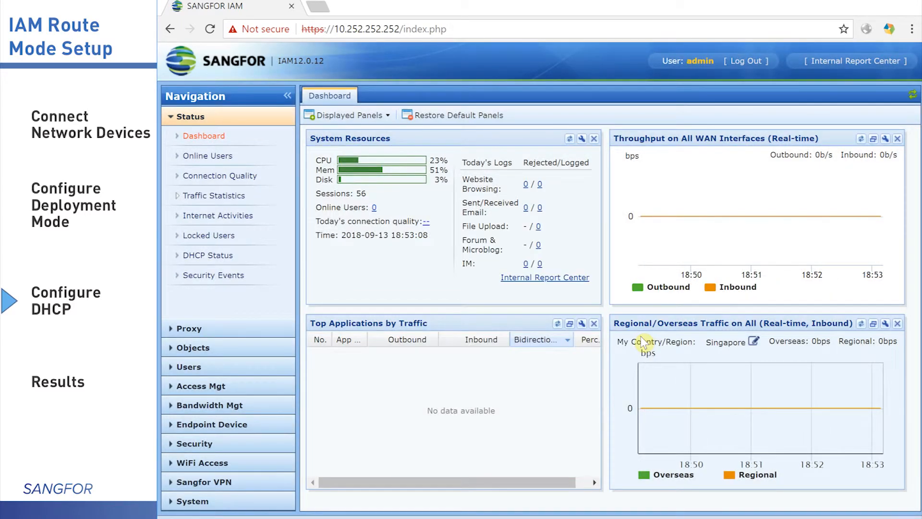
pyautogui.click(211, 502)
pyautogui.click(202, 394)
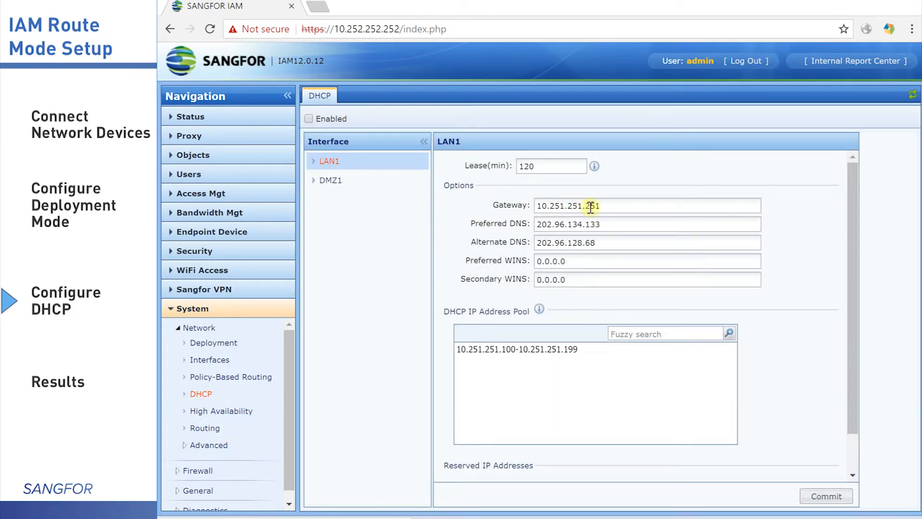
pyautogui.click(609, 206)
pyautogui.moveTo(609, 205); pyautogui.dragTo(500, 207)
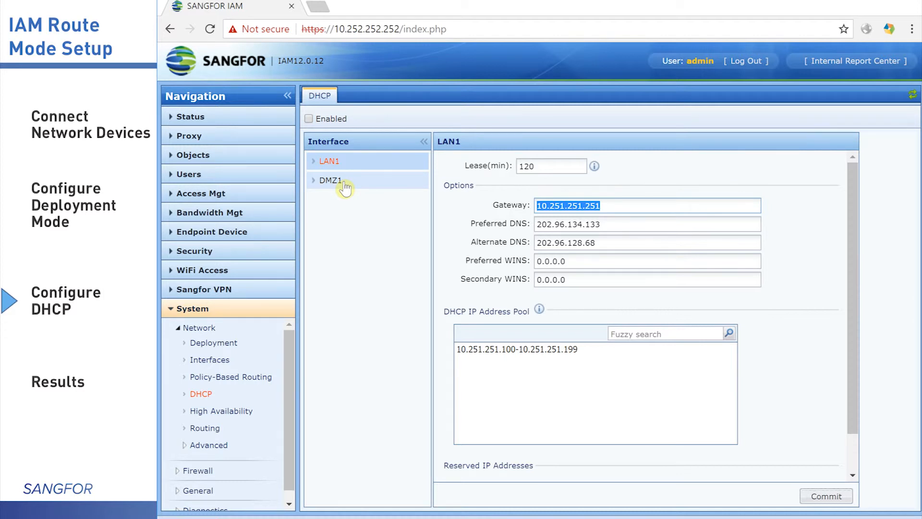
# Set LAN1's DHCP gateway to 192.168.100.254
pyautogui.click(394, 162)
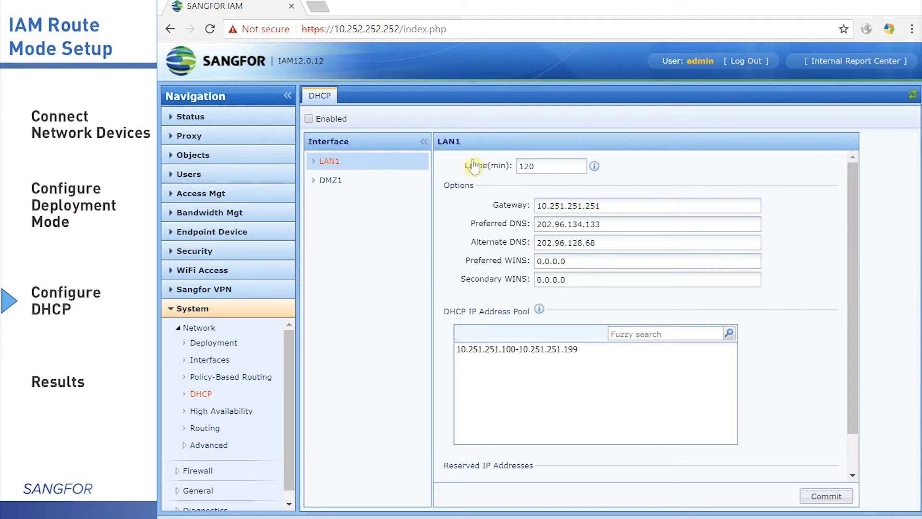
pyautogui.moveTo(611, 206); pyautogui.dragTo(469, 192)
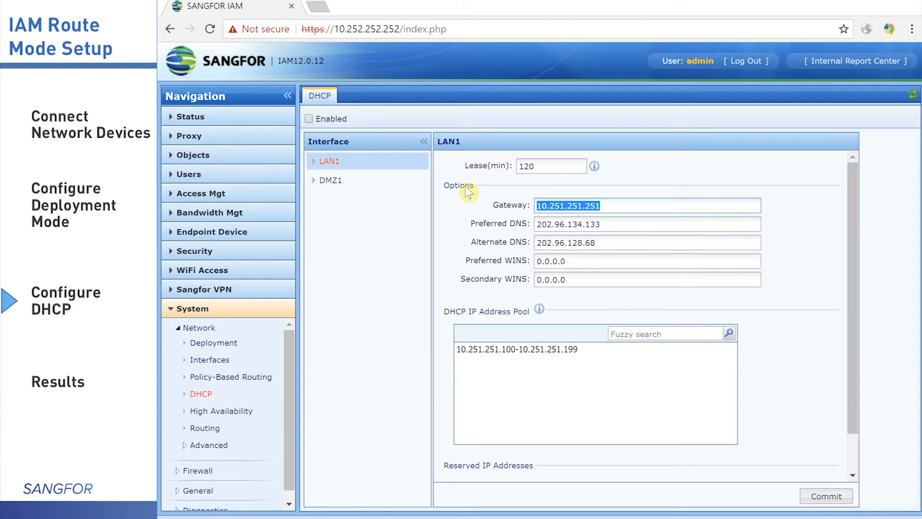
pyautogui.write('19')
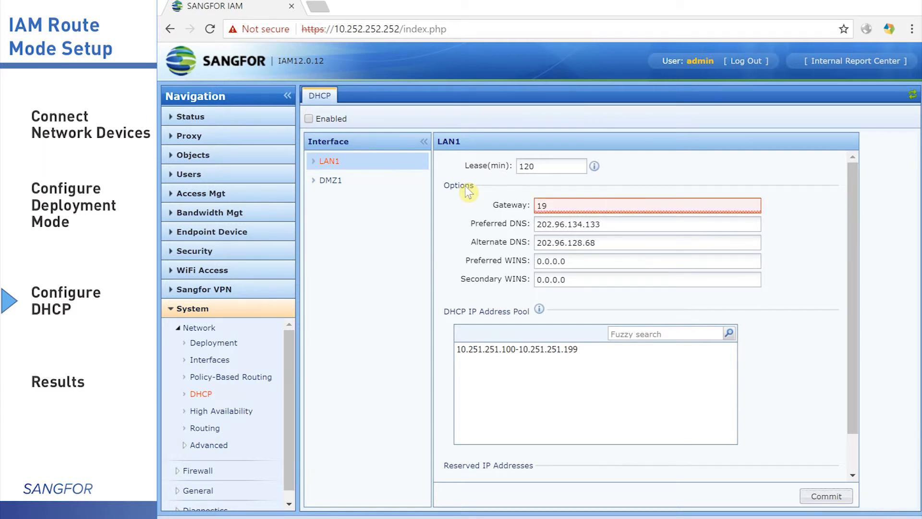
pyautogui.write('2.168.100.254')
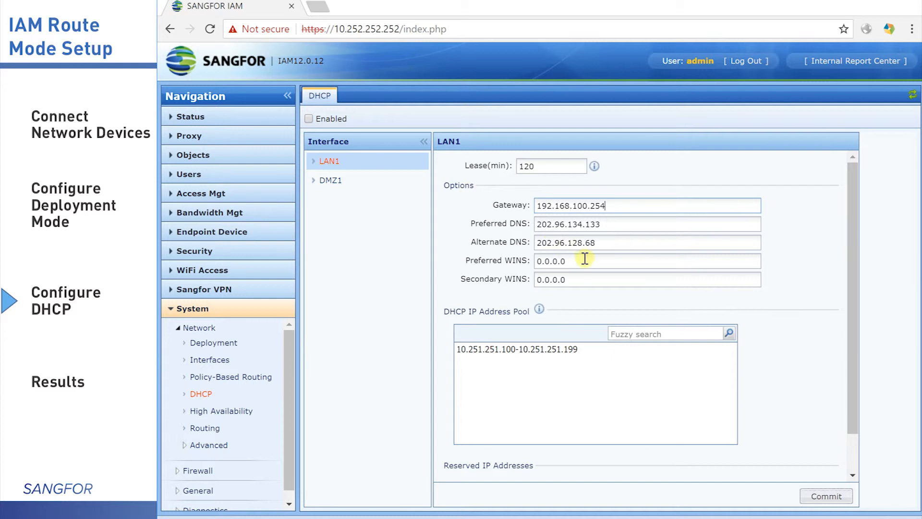
# Set LAN1's preferred DNS to 8.8.8.8 and alternate DNS to 114.114.114.114
pyautogui.click(611, 225)
pyautogui.doubleClick(584, 224)
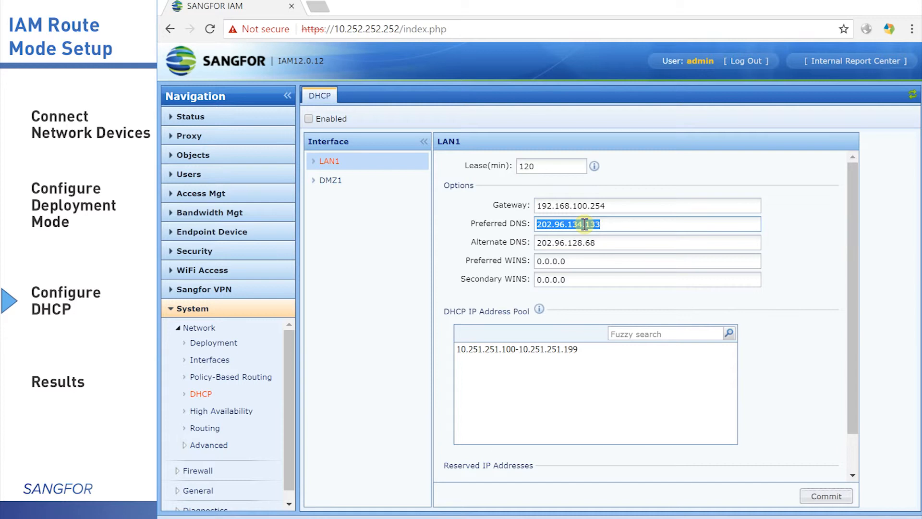
pyautogui.write('8.8.8.8')
pyautogui.press('Tab')
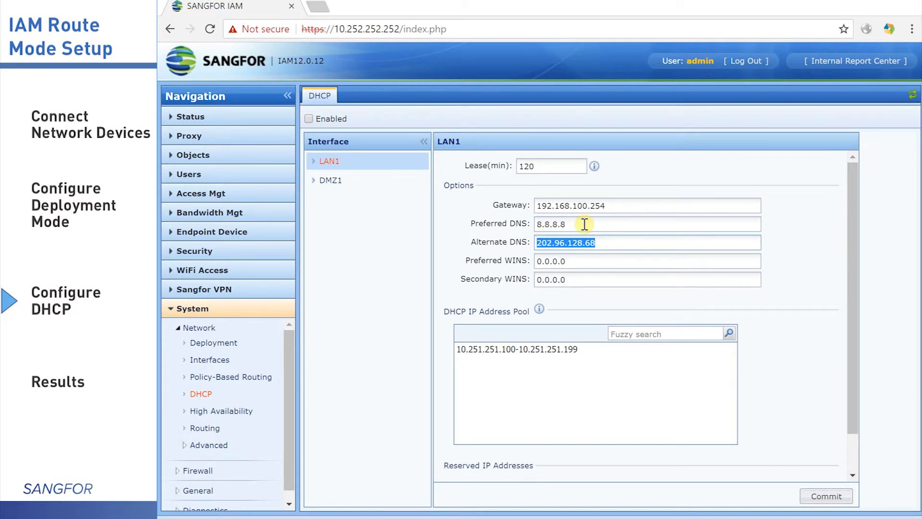
pyautogui.write('144.1')
pyautogui.press('BackSpace')
pyautogui.press('BackSpace')
pyautogui.press('BackSpace')
pyautogui.press('BackSpace')
pyautogui.press('BackSpace')
pyautogui.write('1114')
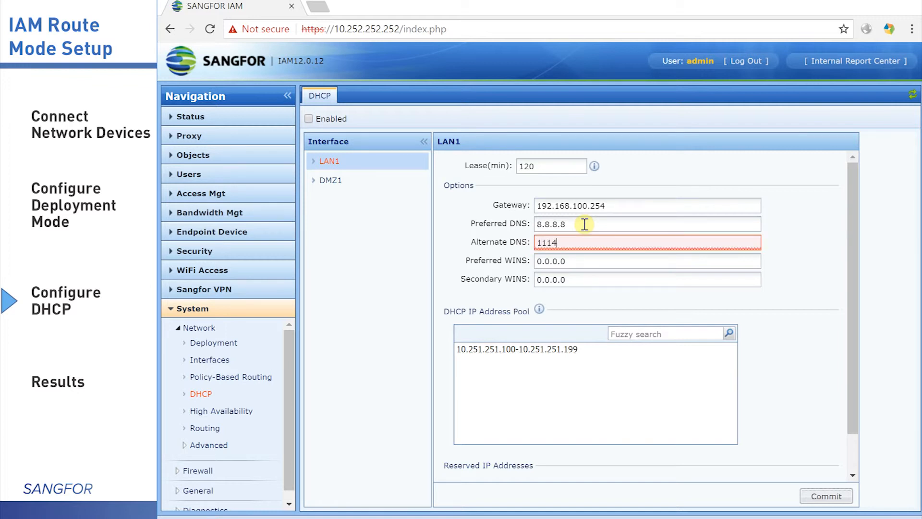
pyautogui.press('BackSpace')
pyautogui.press('BackSpace')
pyautogui.write('4.114.114.114')
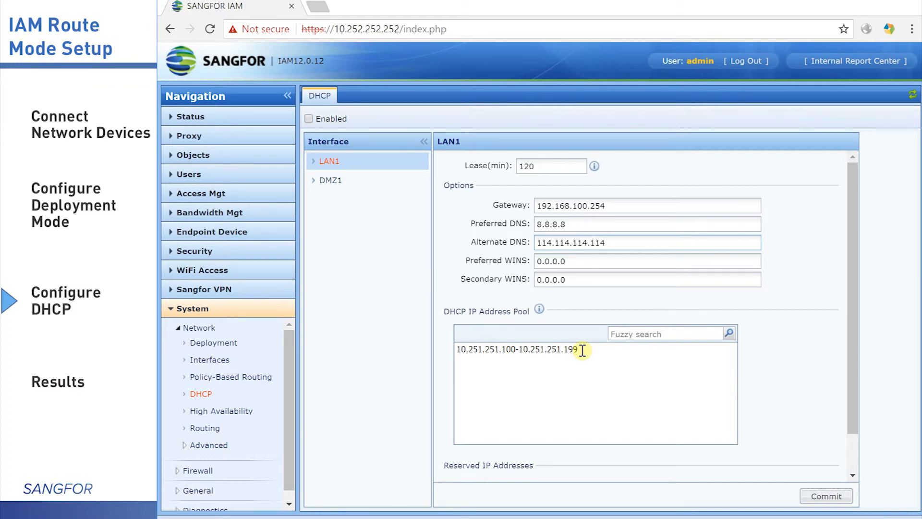
# Replace LAN1's DHCP address pool with 192.168.100.100-192.168.100.200 and commit the change
pyautogui.moveTo(582, 350); pyautogui.dragTo(408, 343)
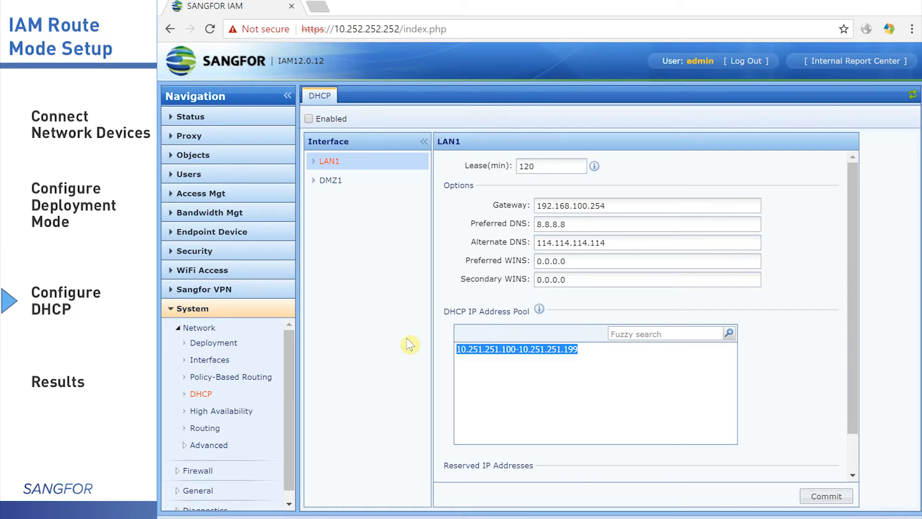
pyautogui.write('192')
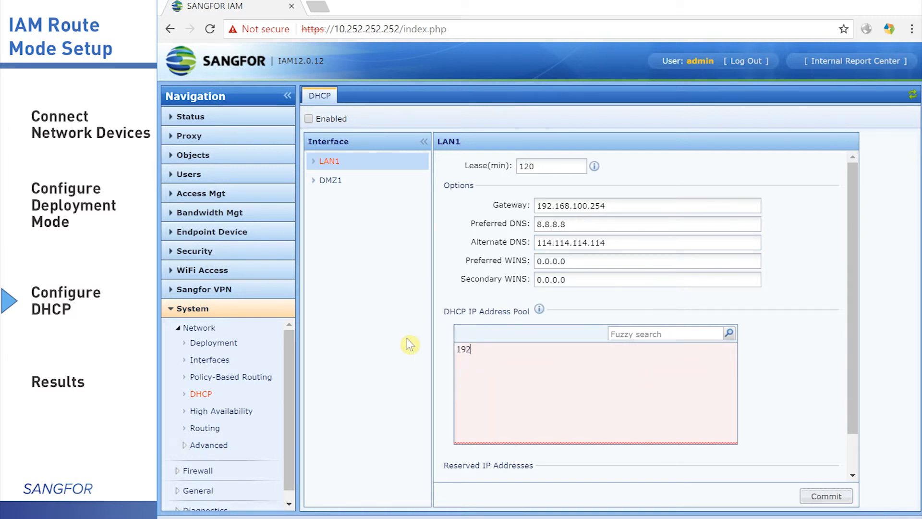
pyautogui.write('.168.100.100-')
pyautogui.moveTo(518, 349)
pyautogui.moveTo(519, 349); pyautogui.dragTo(453, 352)
pyautogui.click(538, 349)
pyautogui.write('192.168.100.10')
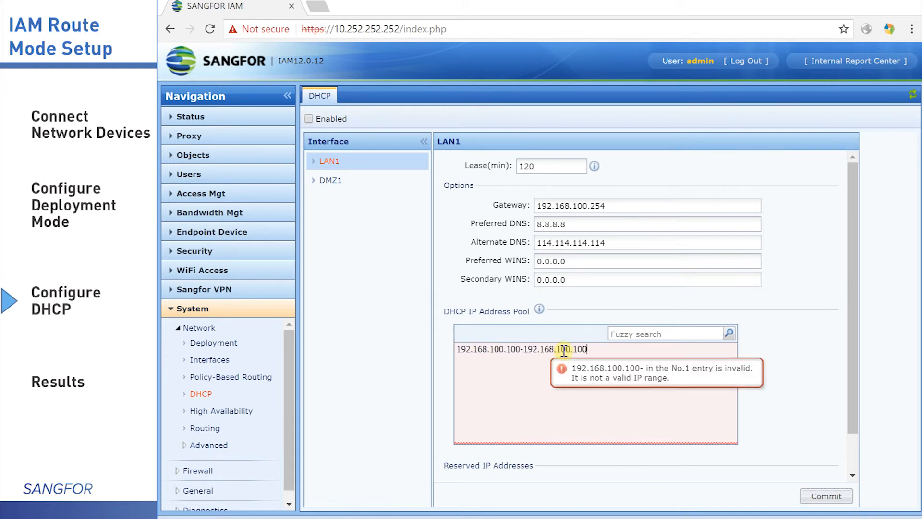
pyautogui.write('0')
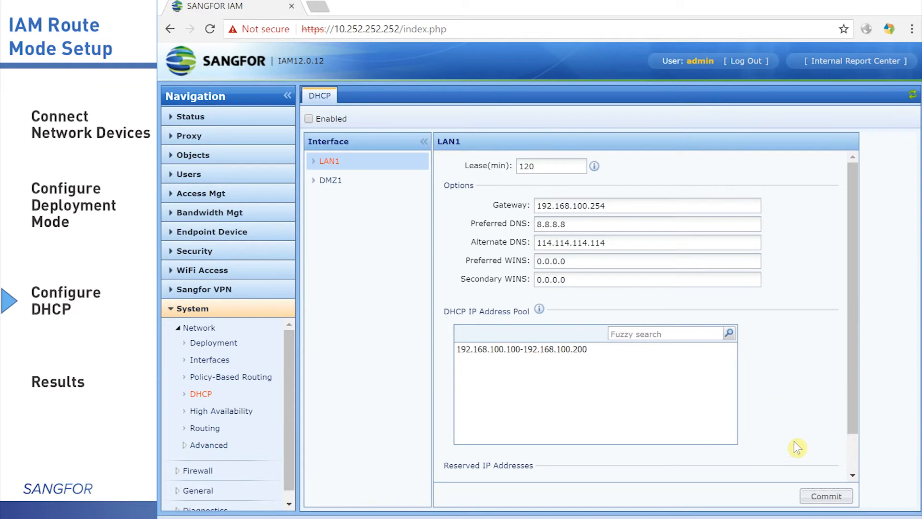
pyautogui.click(826, 500)
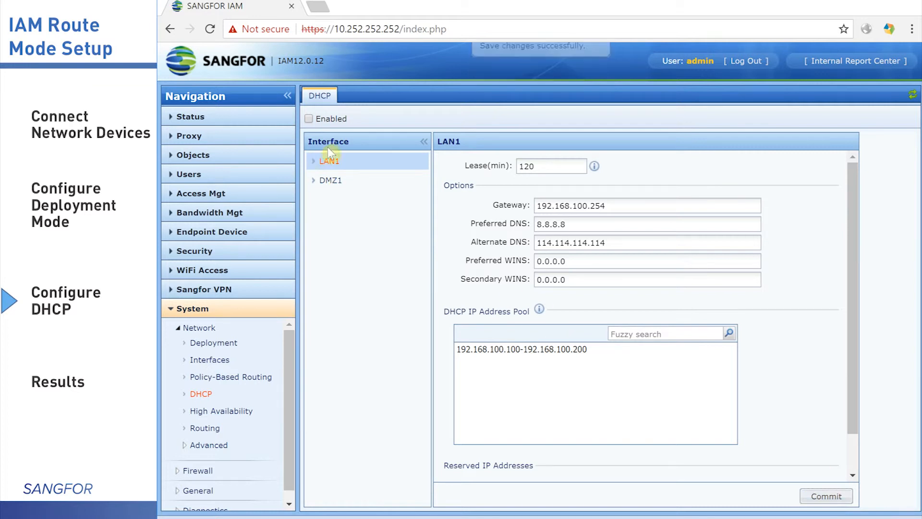
# Tick Enabled for the DHCP service and confirm with Yes
pyautogui.click(308, 119)
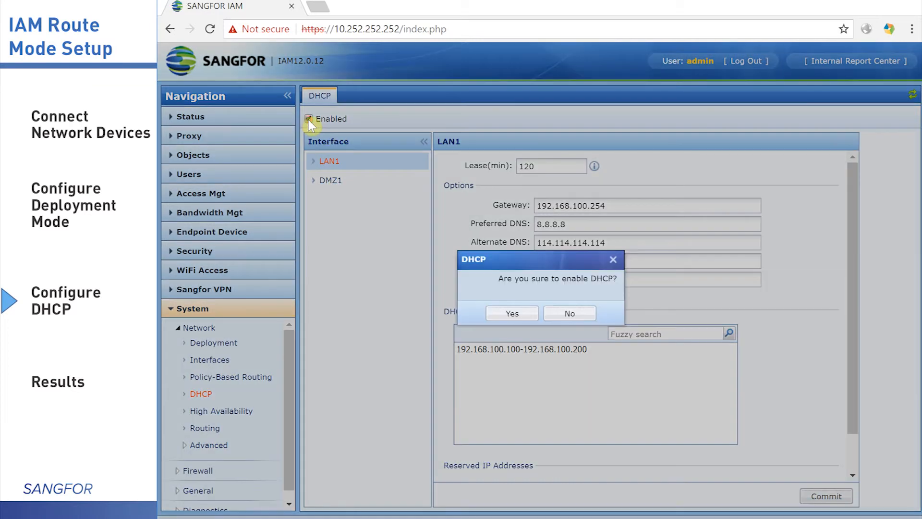
pyautogui.click(512, 313)
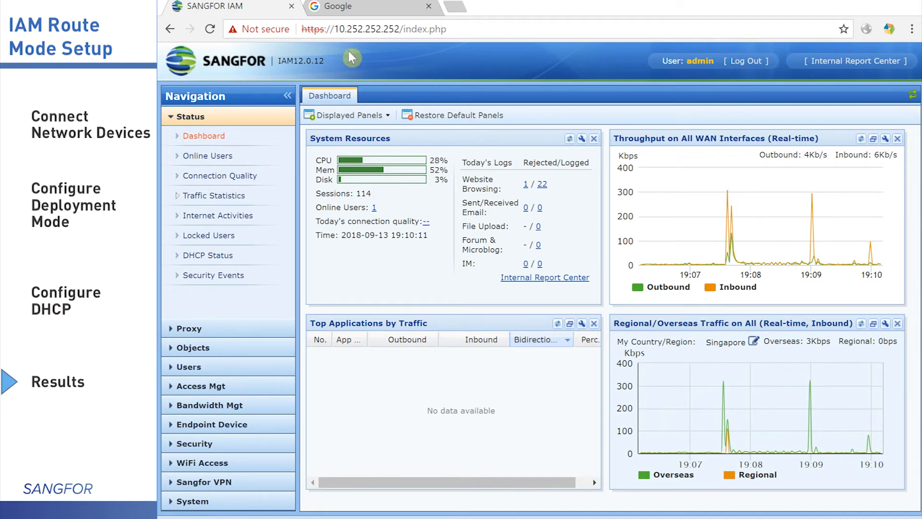
# Load sangfor.com in the Google tab to check internet access, then return to the IAM tab
pyautogui.click(360, 9)
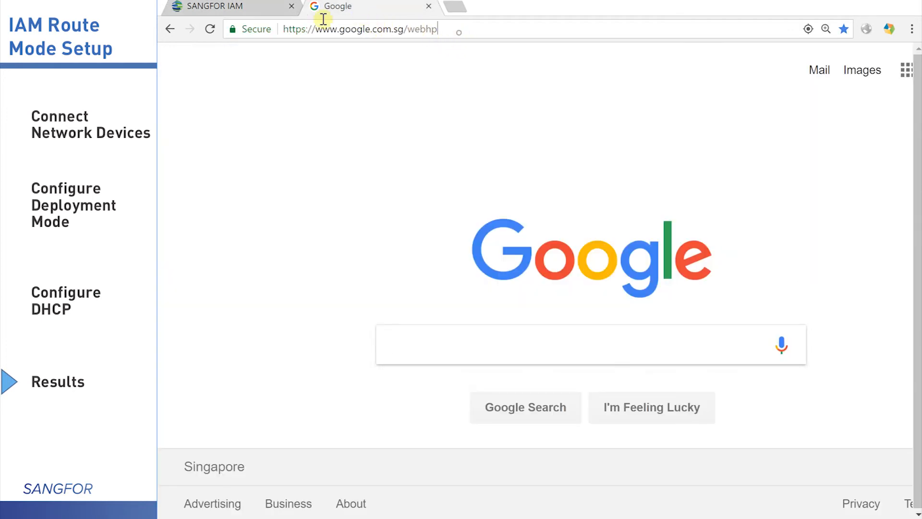
pyautogui.moveTo(438, 30); pyautogui.dragTo(266, 19)
pyautogui.write('sangfor.com')
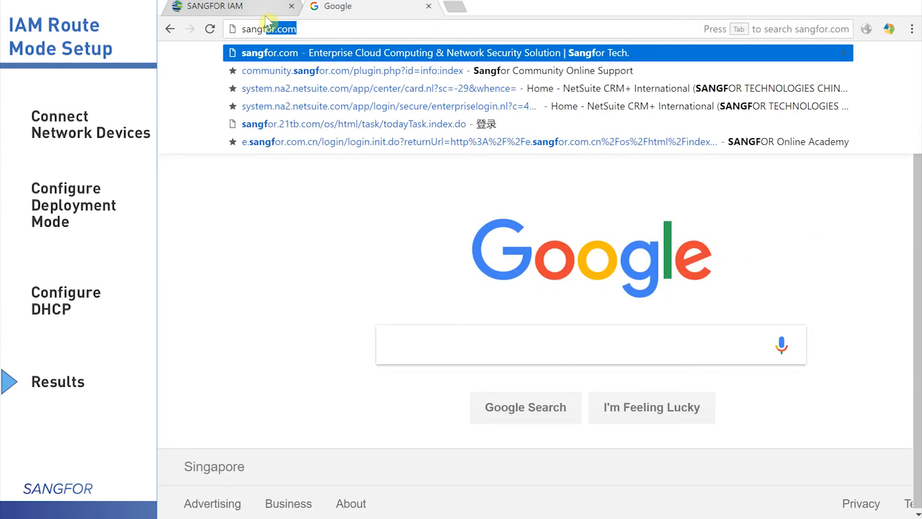
pyautogui.press('Return')
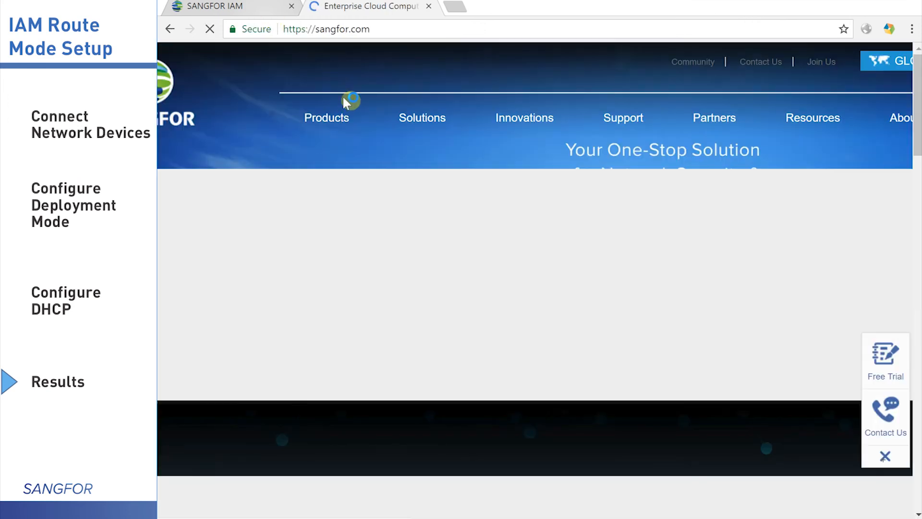
pyautogui.moveTo(349, 118)
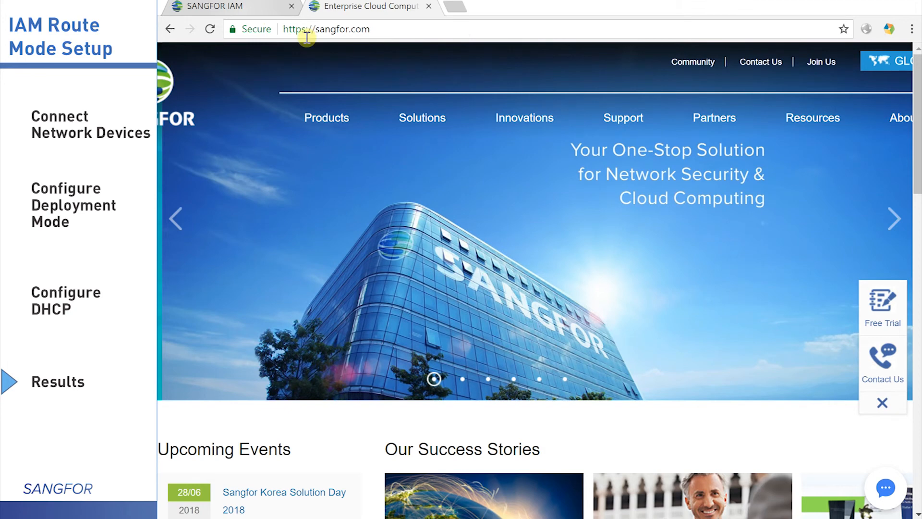
pyautogui.click(257, 10)
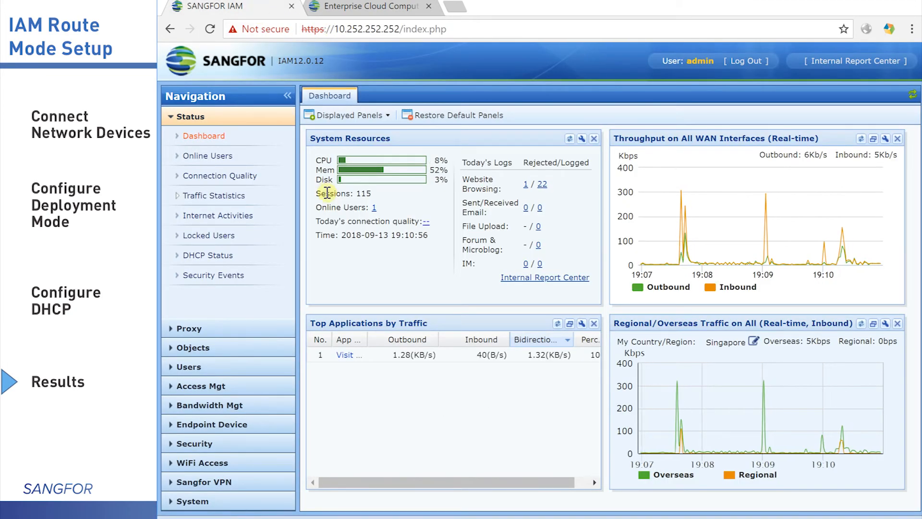
pyautogui.click(220, 261)
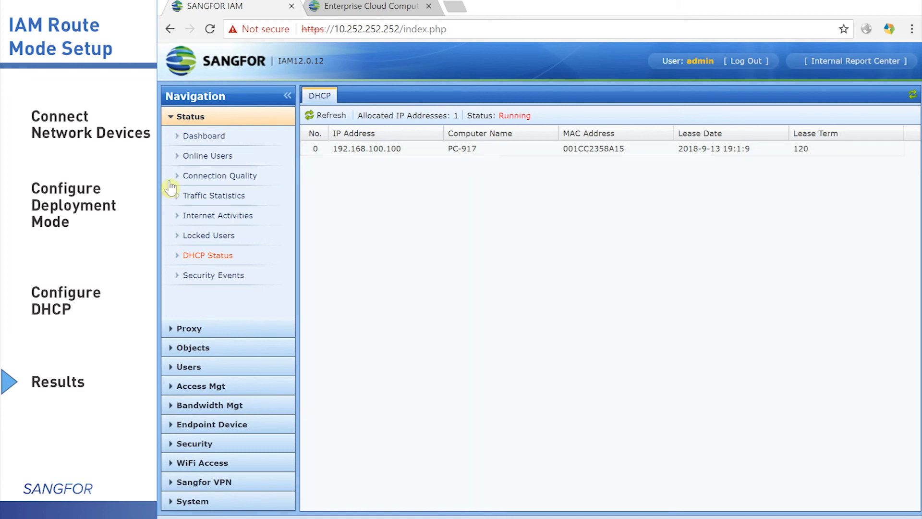
pyautogui.click(227, 158)
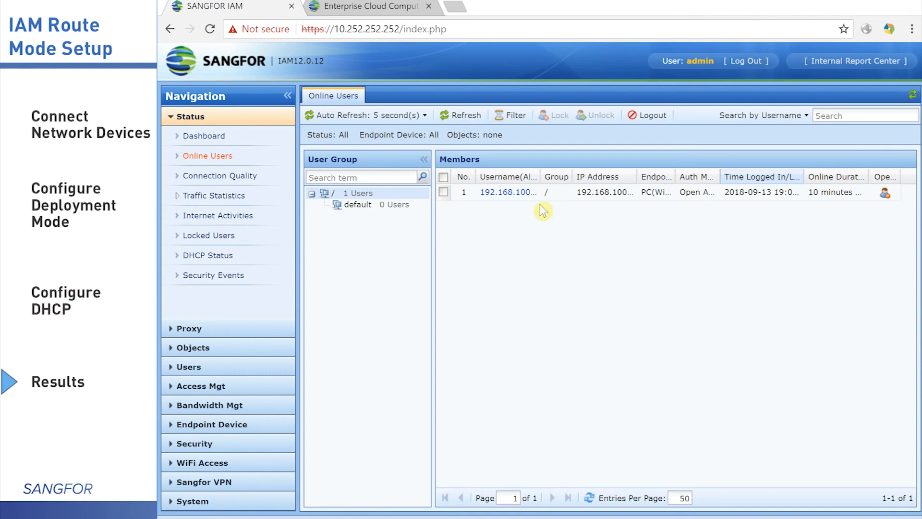
pyautogui.click(219, 139)
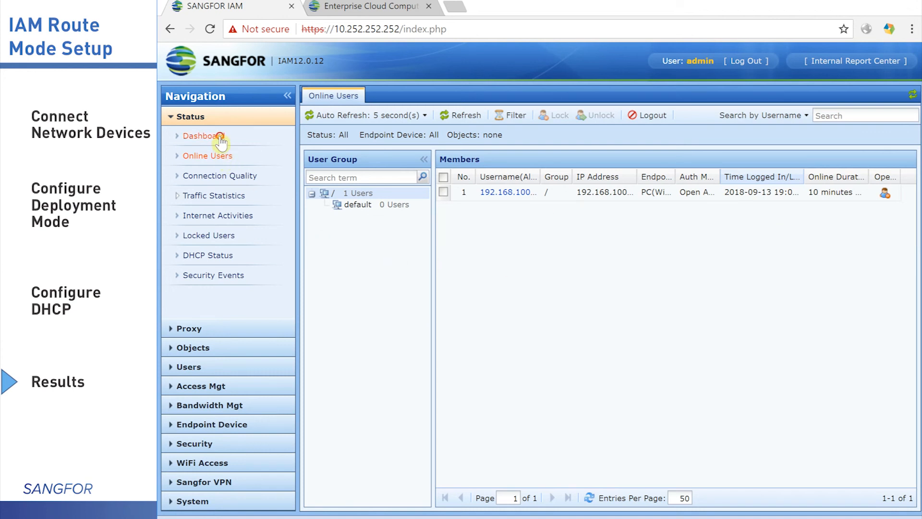